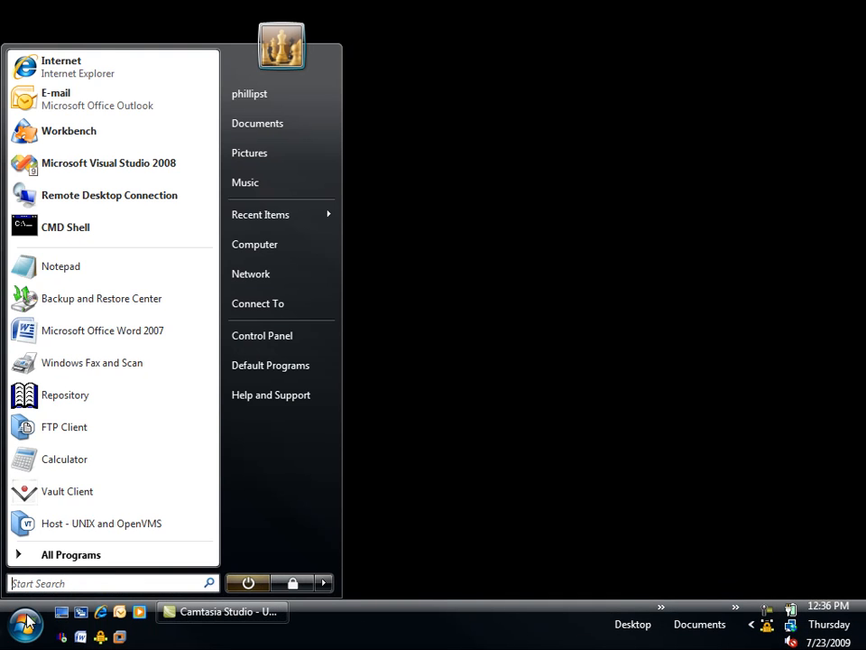
Step: Launch Synergy/DE Workbench from the Start menu with SmtpClient.dbc open
left_click(148, 132)
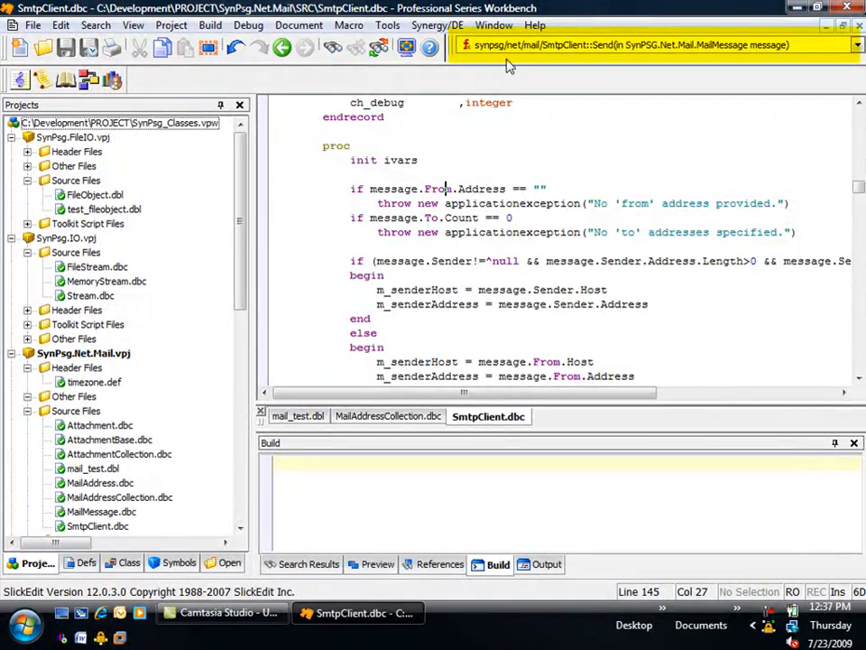
Step: Jump to the Send(MailMessage) method via the Current Context member list
left_click(519, 46)
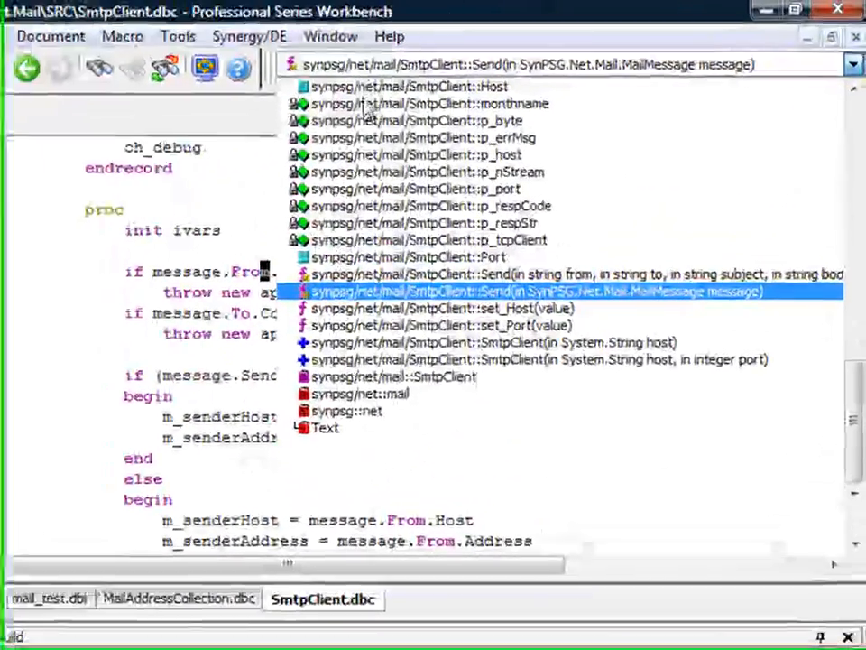
scroll(363, 113, "up", 3)
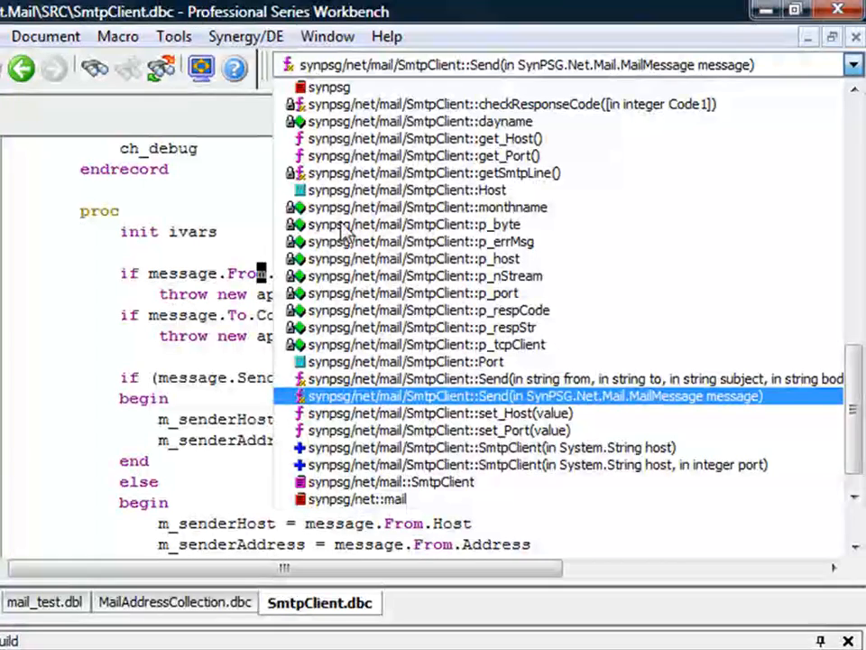
left_click(341, 397)
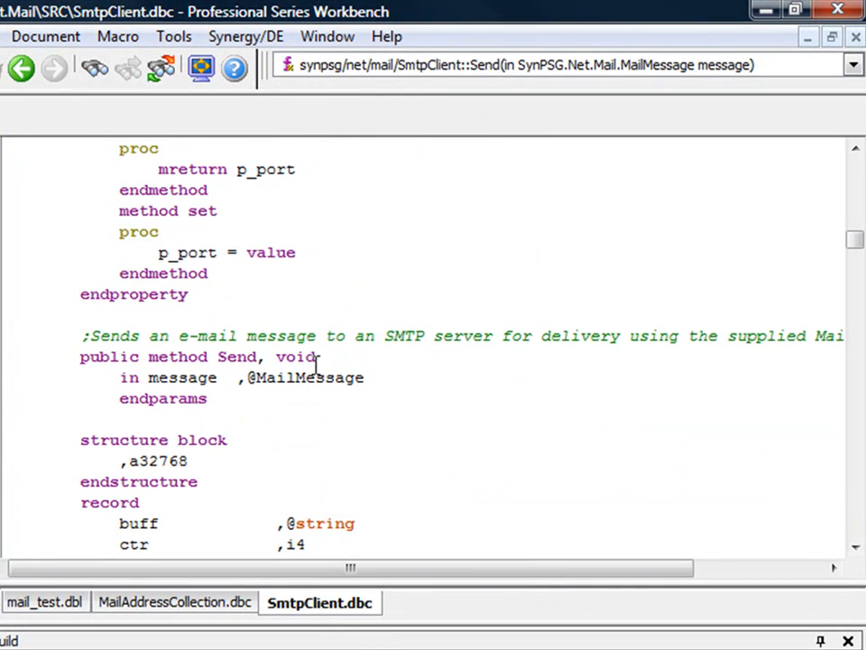
left_click(632, 65)
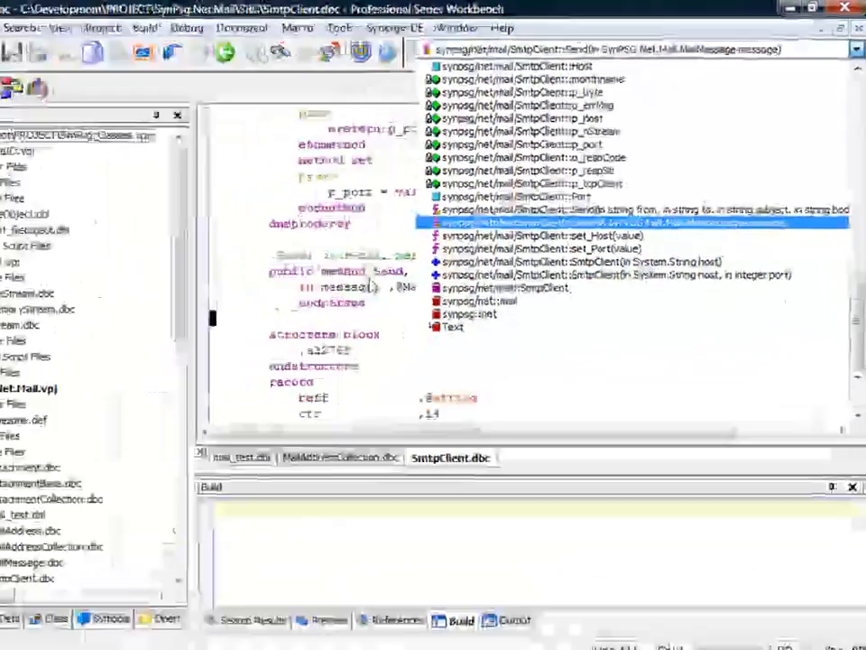
left_click(370, 286)
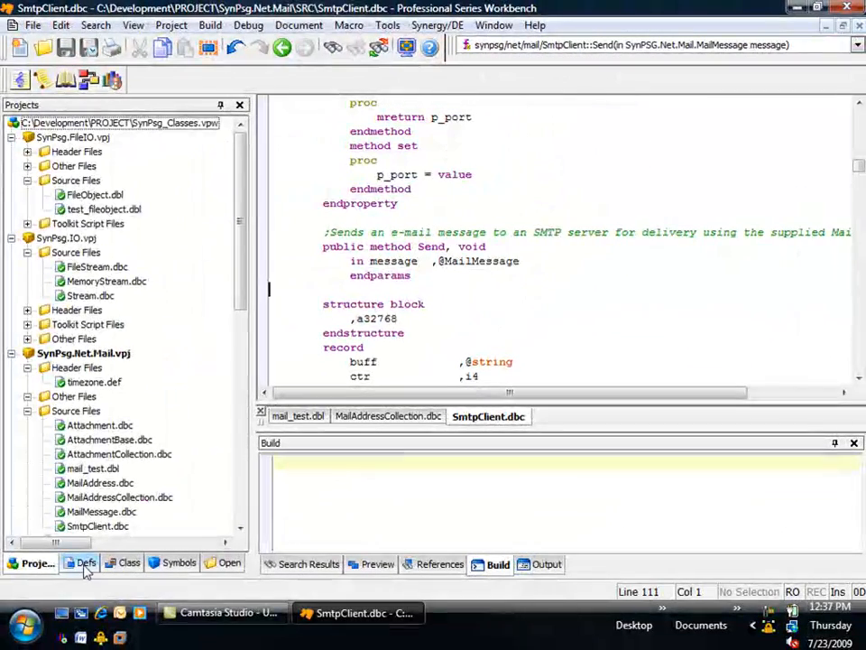
Step: Show the file's definitions in the side panel and jump to the p_respCode declaration
left_click(86, 565)
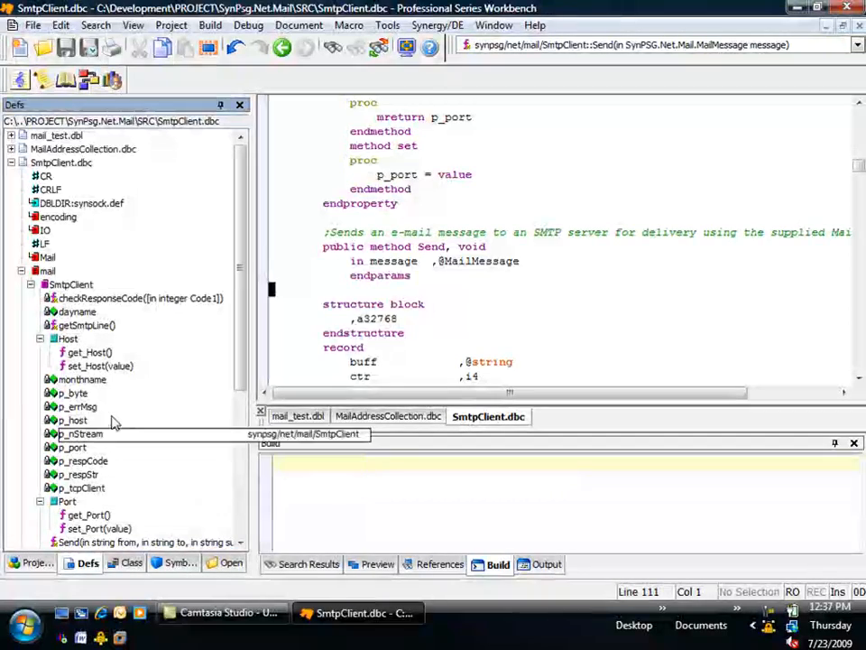
scroll(113, 422, "down", 1)
left_click(85, 420)
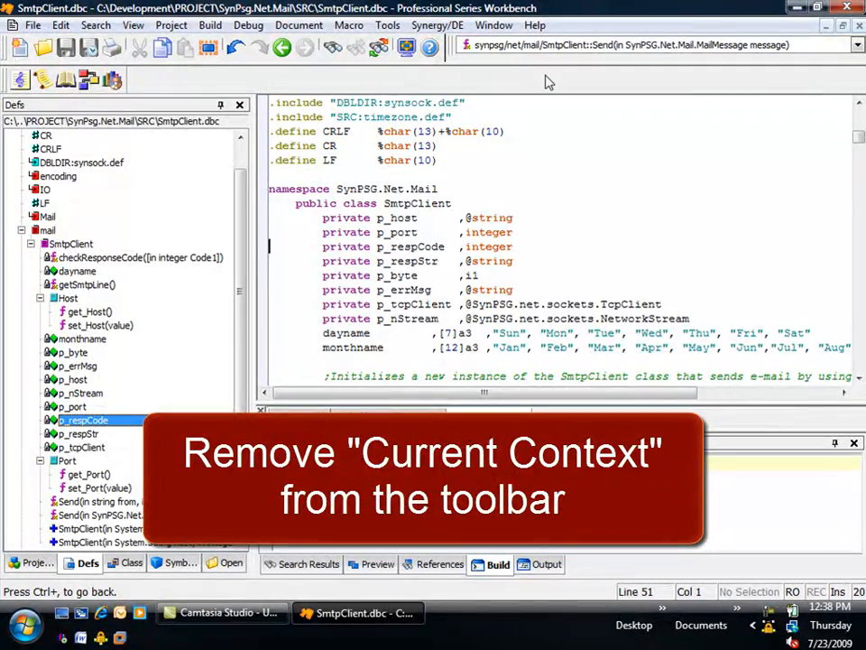
Step: Hide the Current Context toolbar from the toolbar area
right_click(522, 88)
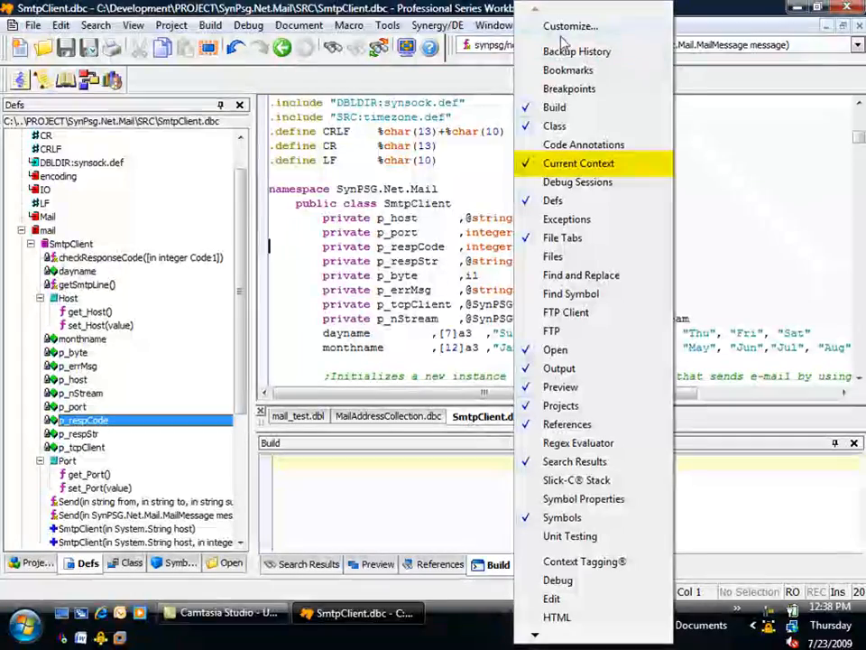
left_click(530, 167)
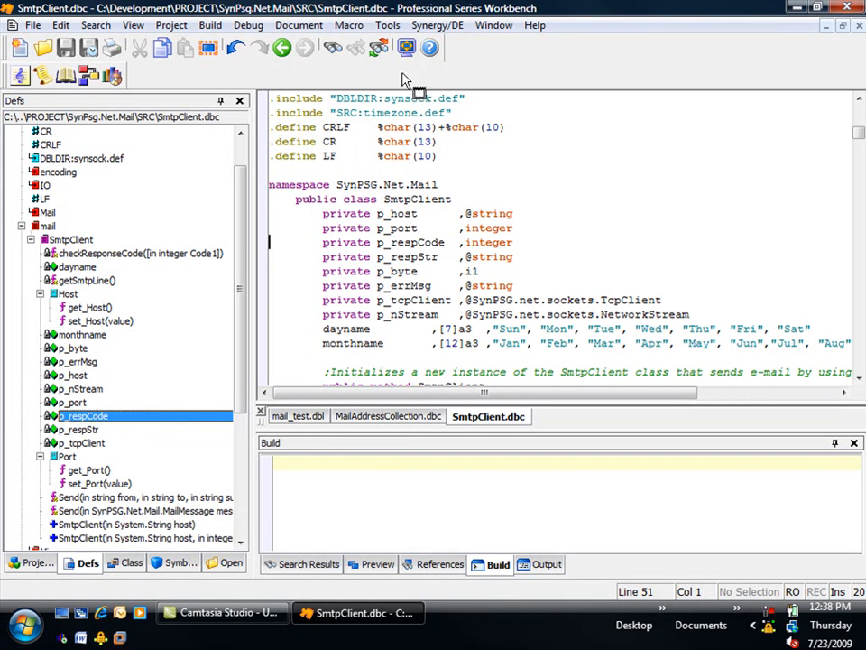
Step: Dock the second toolbar row beside the Standard toolbar, leaving one row
left_click_drag(455, 72, 464, 47)
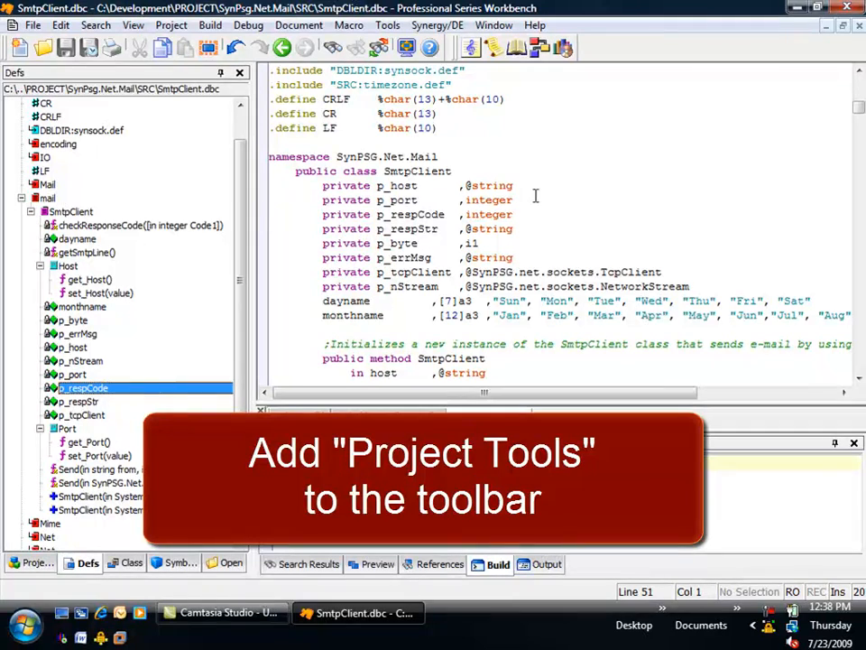
Step: Show the Project Tools toolbar and dock it into the main toolbar row
right_click(622, 54)
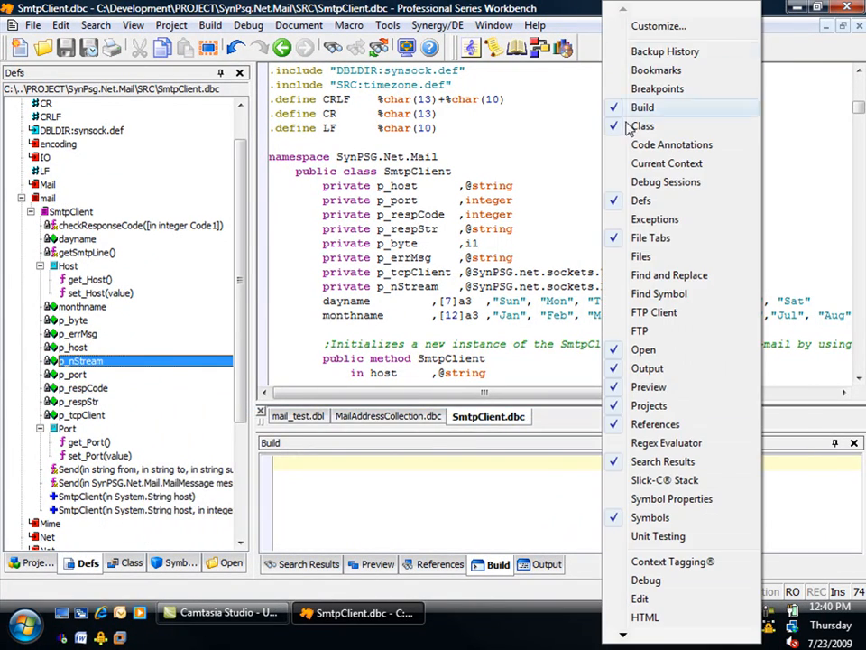
mouse_move(513, 625)
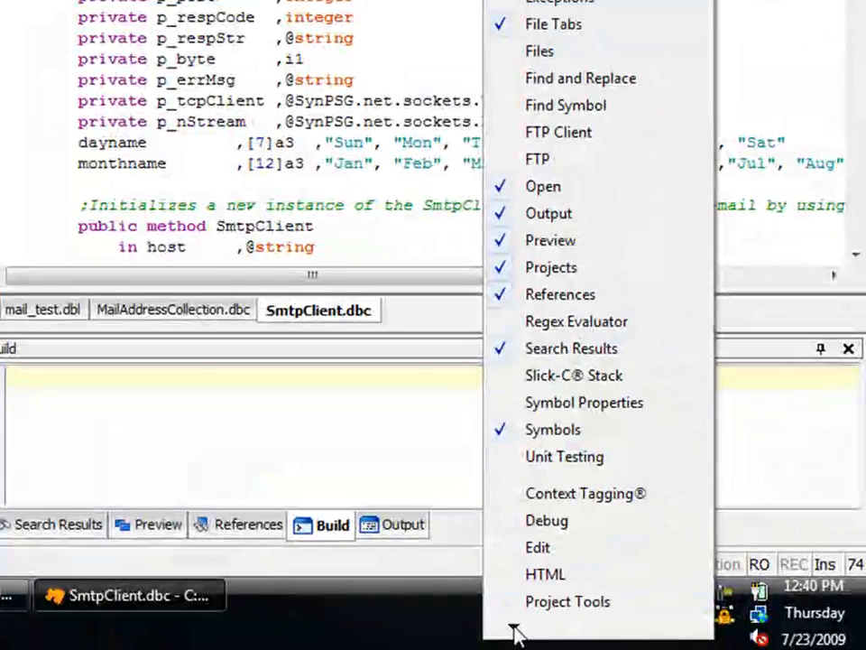
left_click(568, 456)
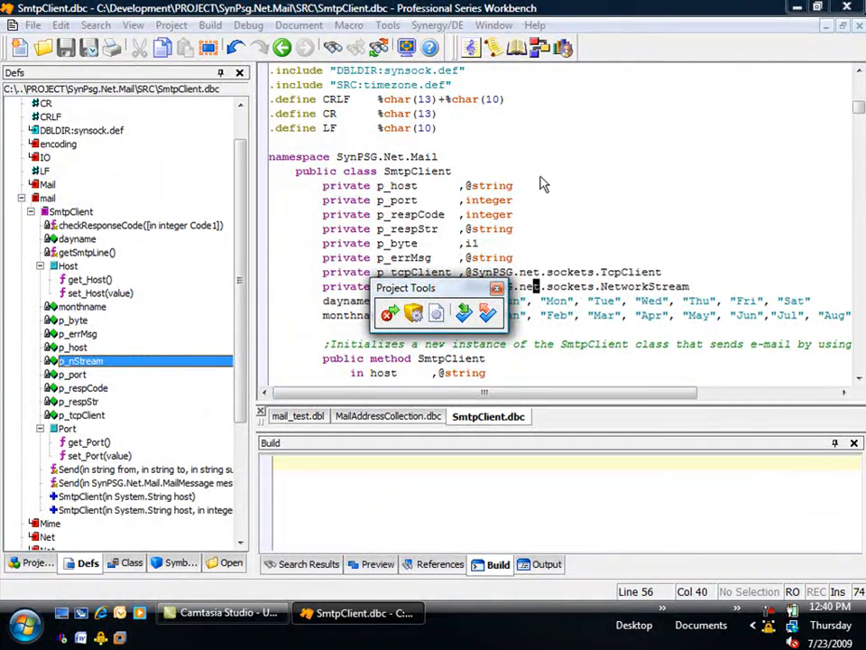
left_click_drag(406, 288, 622, 50)
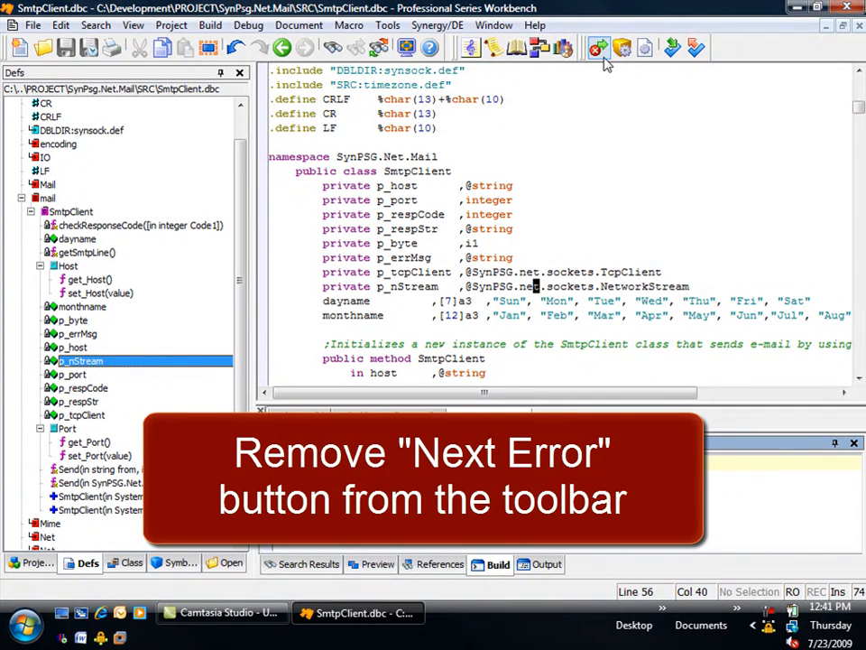
Step: In Toolbar Customization, remove Next Error and place Compile ahead of Build
right_click(726, 54)
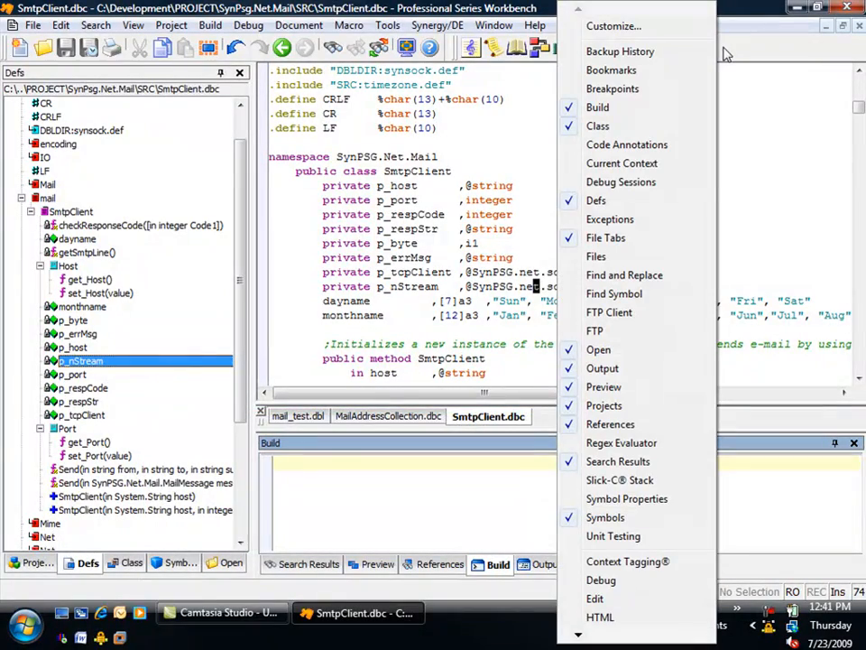
left_click(640, 32)
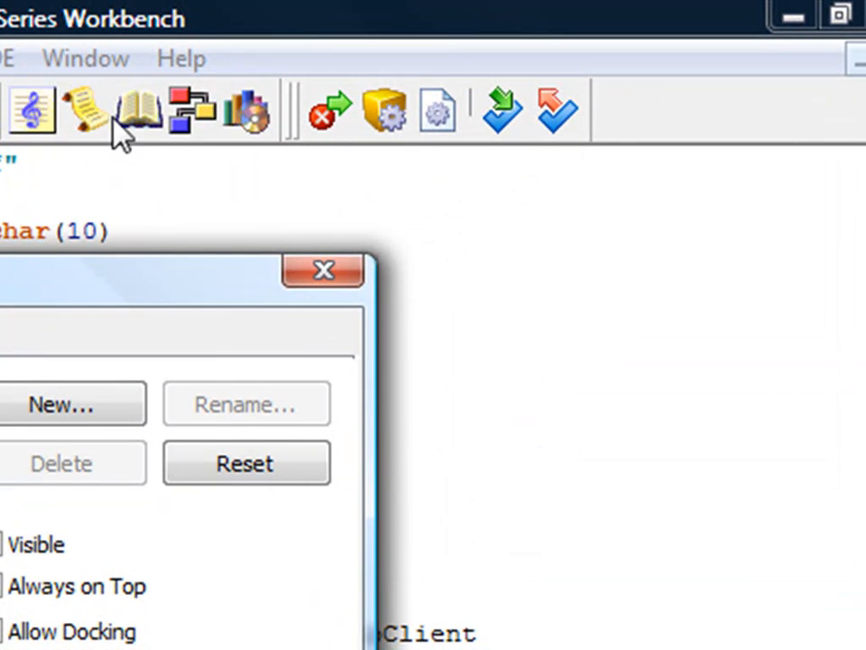
mouse_move(332, 116)
left_mouse_down()
mouse_move(555, 266)
mouse_move(555, 280)
left_mouse_up()
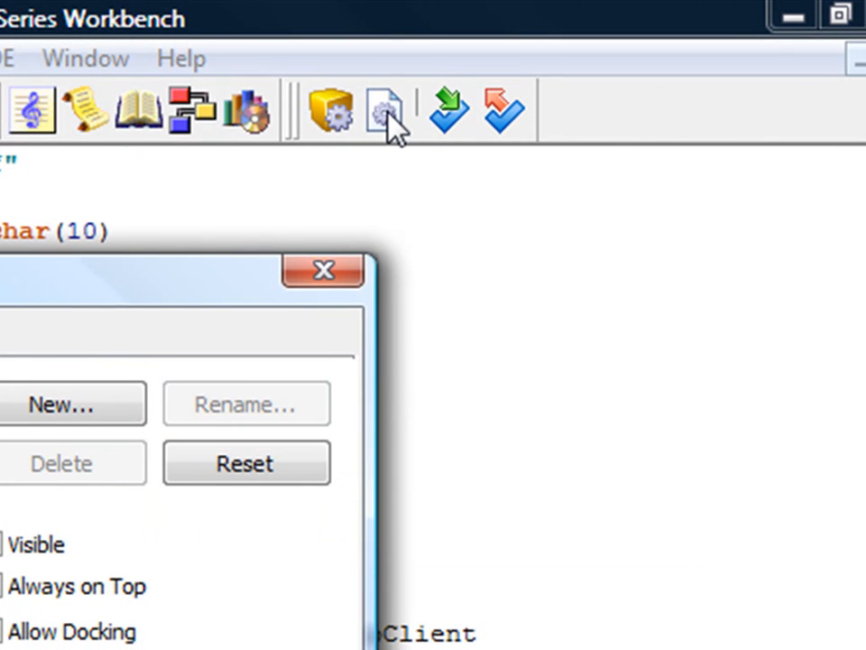
left_click_drag(390, 115, 311, 131)
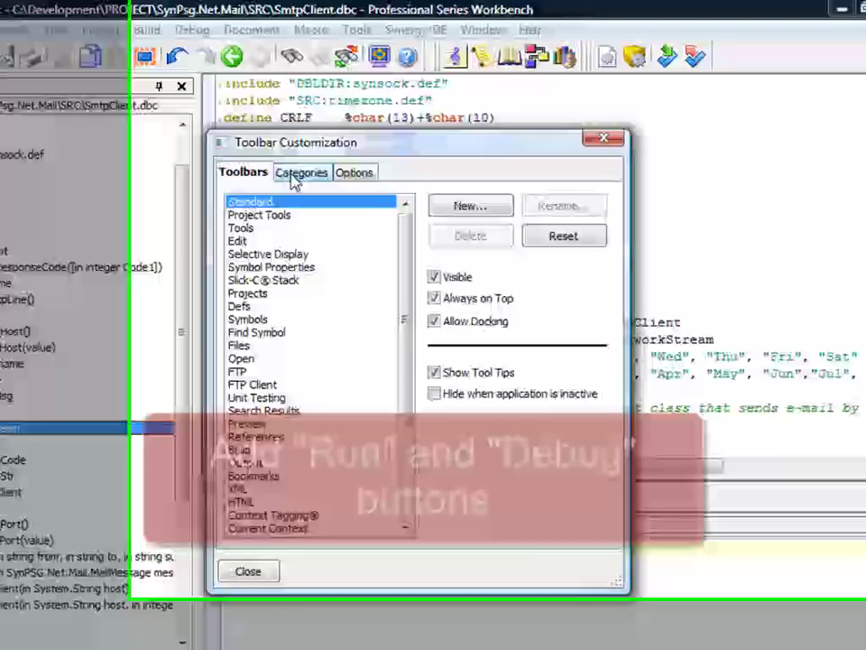
Step: Add the Project category's Run and Debug commands to the toolbar
left_click(320, 170)
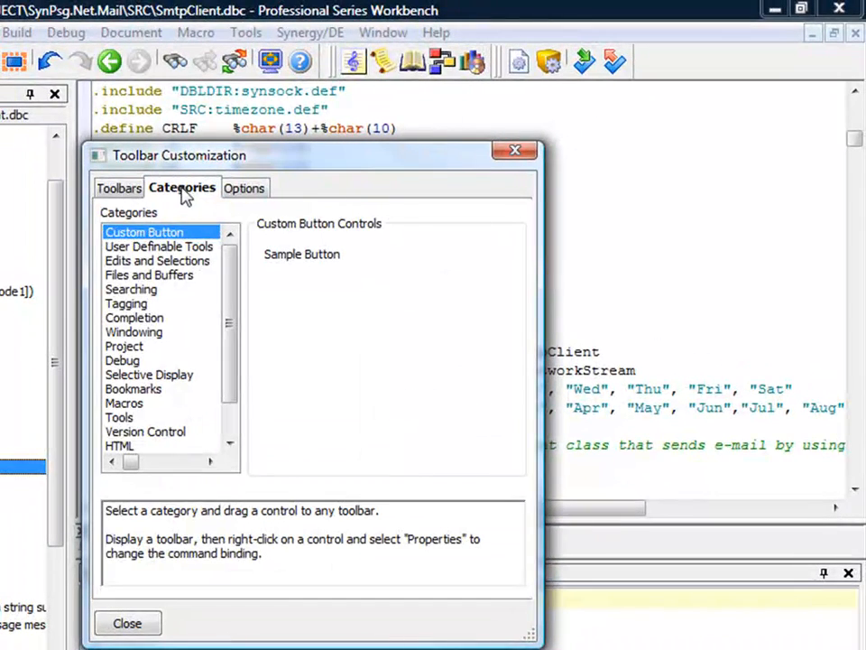
left_click_drag(228, 311, 228, 348)
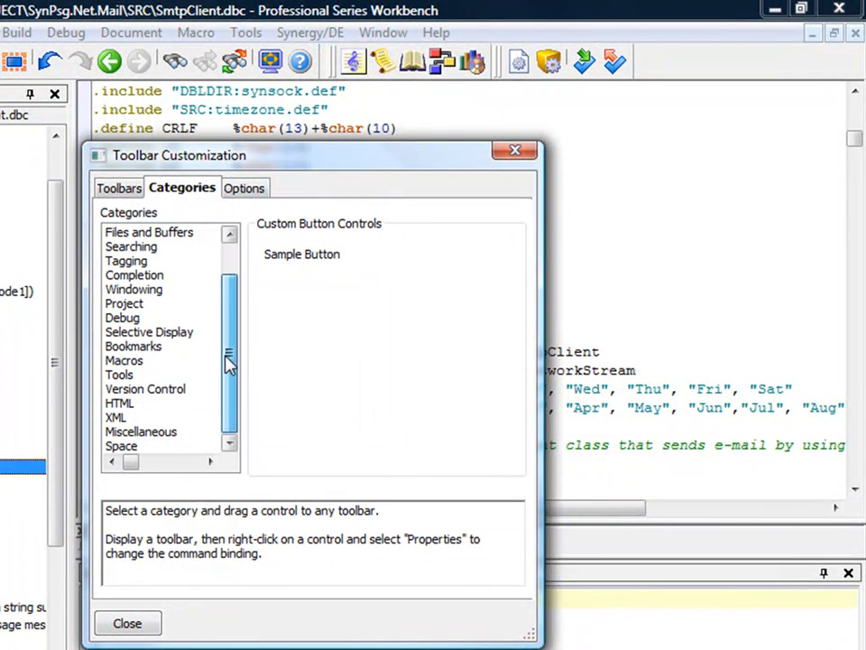
left_click(125, 303)
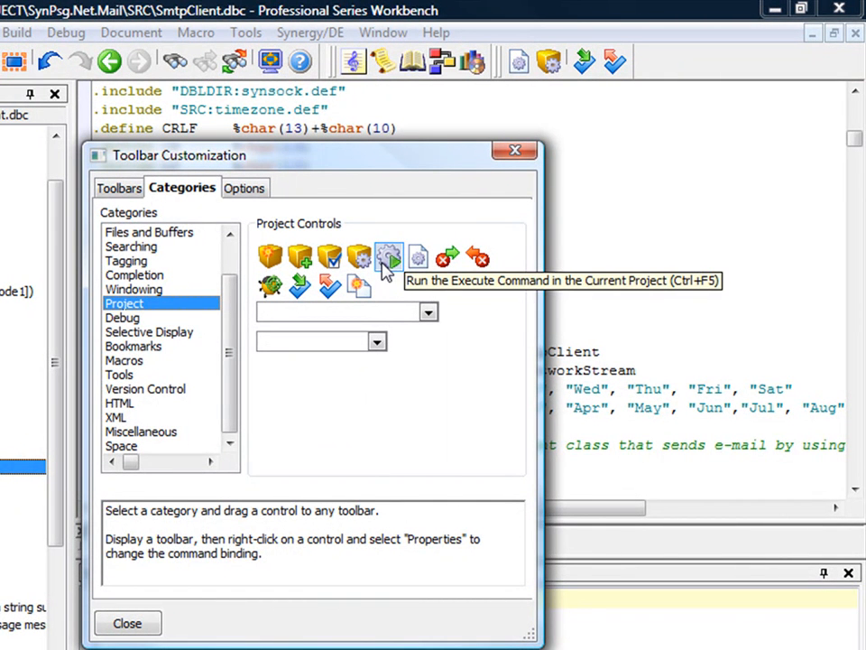
left_click_drag(388, 262, 573, 72)
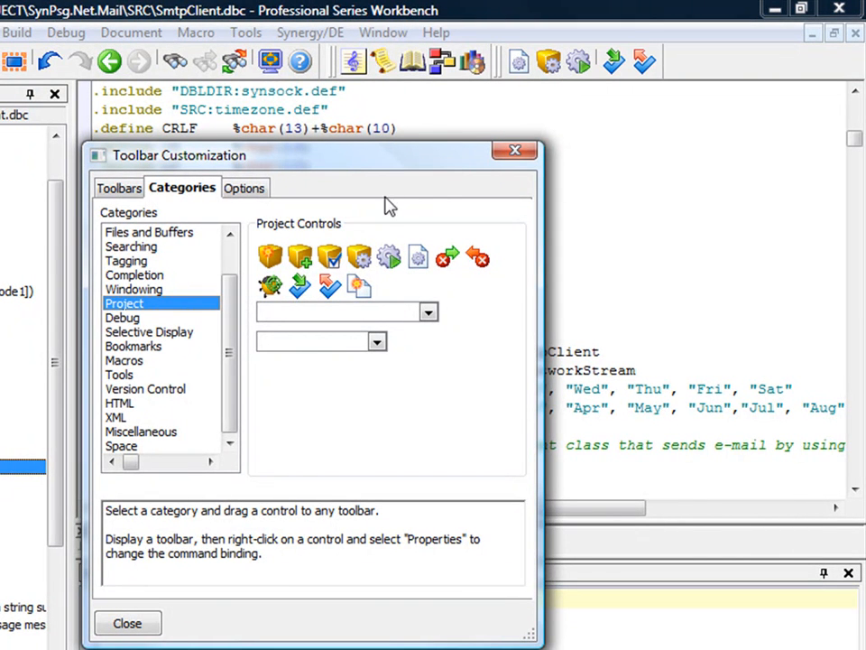
left_click_drag(271, 290, 606, 65)
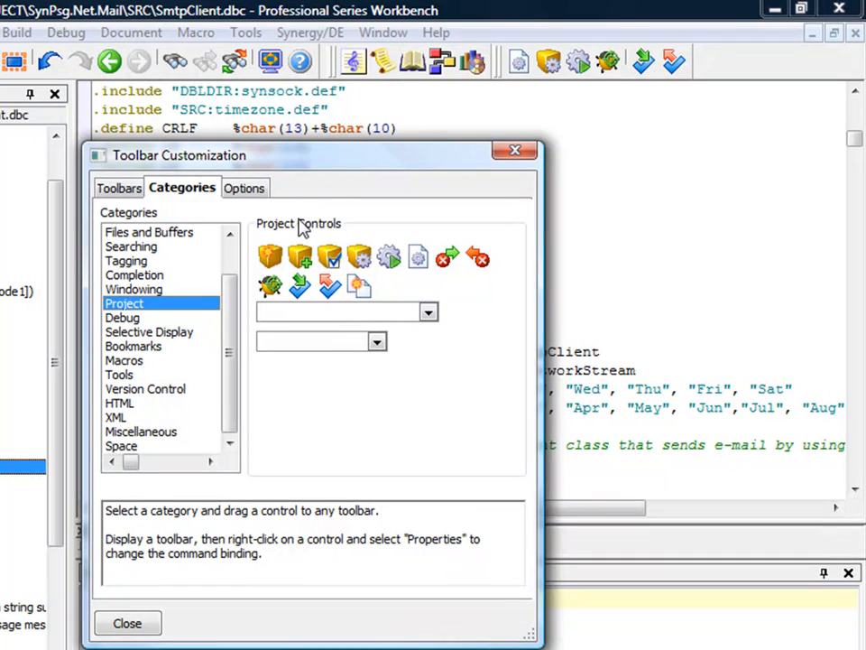
Step: Add the Miscellaneous command prompt command and a spacer to the toolbar
left_click(167, 432)
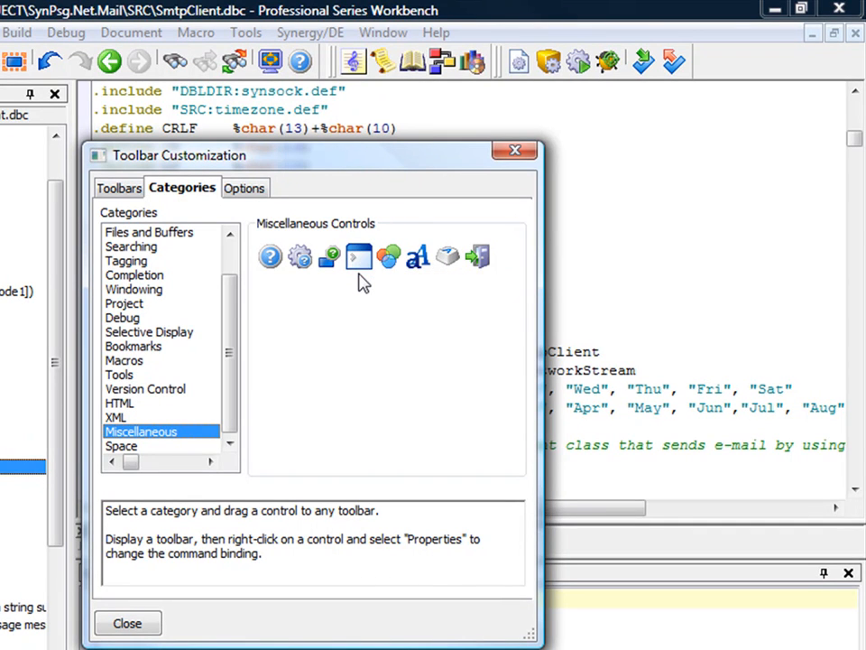
left_click_drag(358, 257, 697, 68)
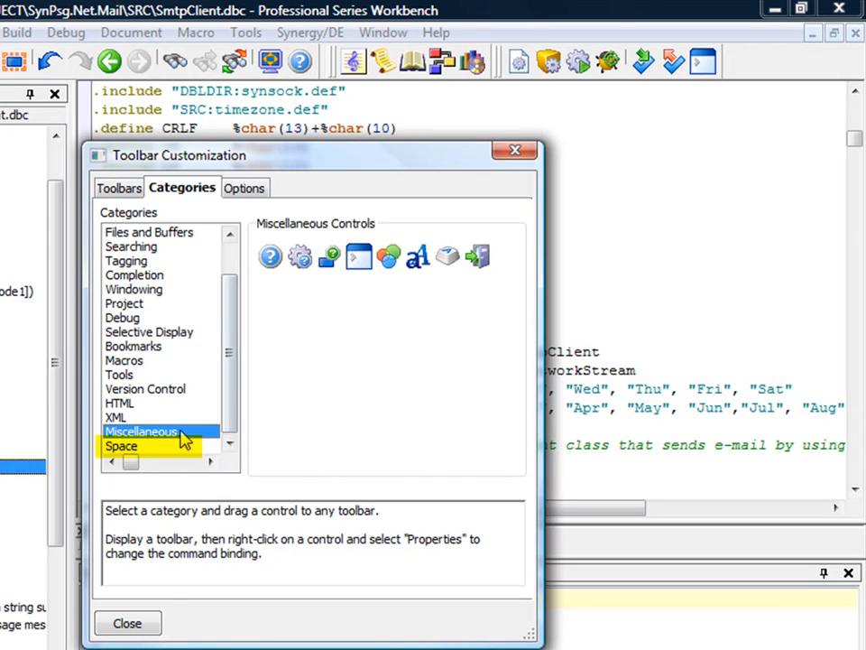
left_click(154, 447)
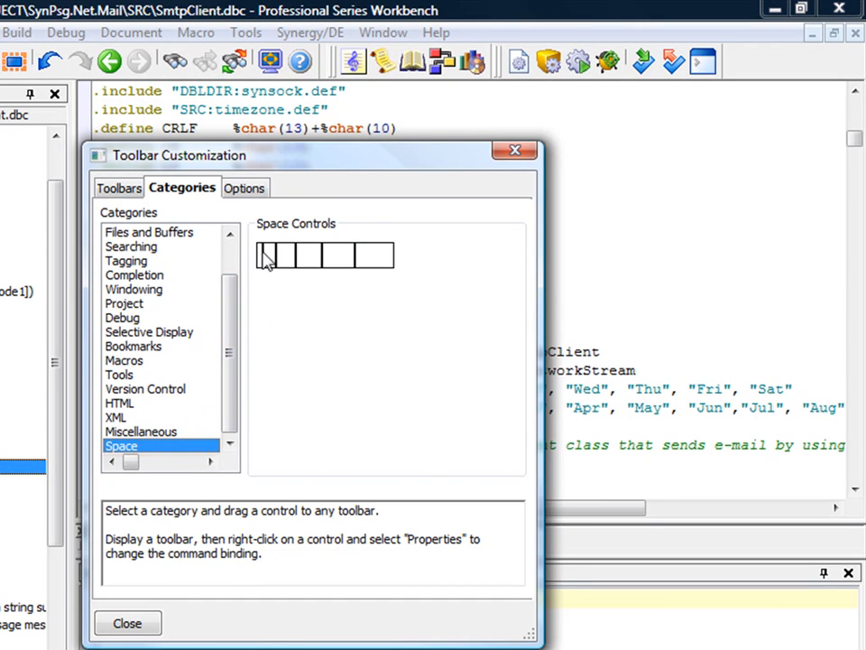
left_click_drag(266, 262, 695, 70)
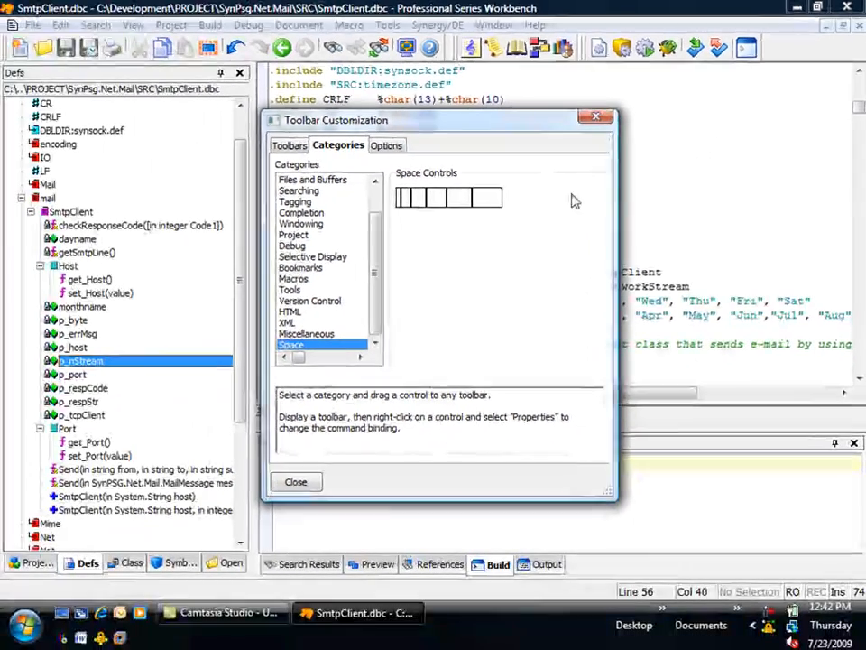
left_click(313, 256)
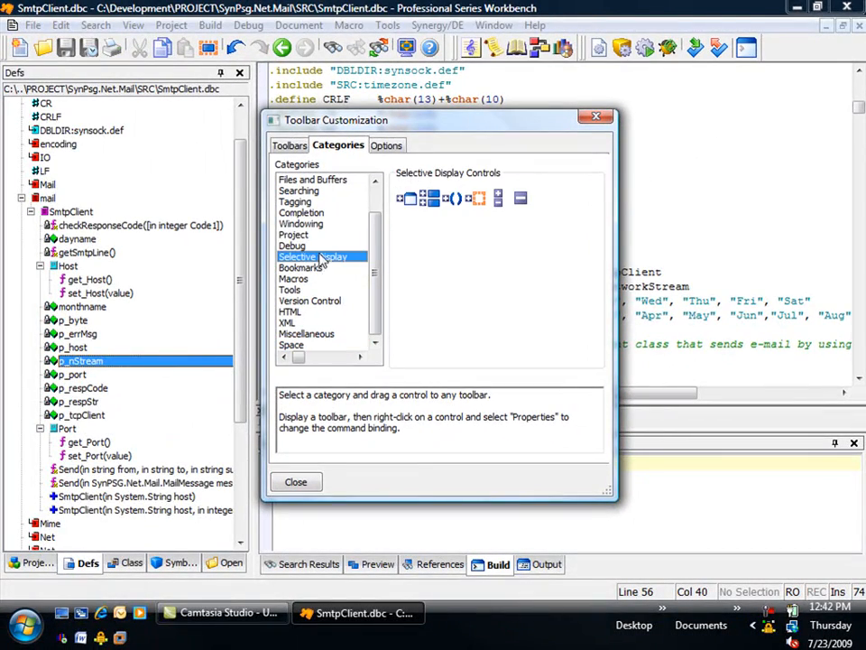
left_click(295, 235)
left_click(307, 224)
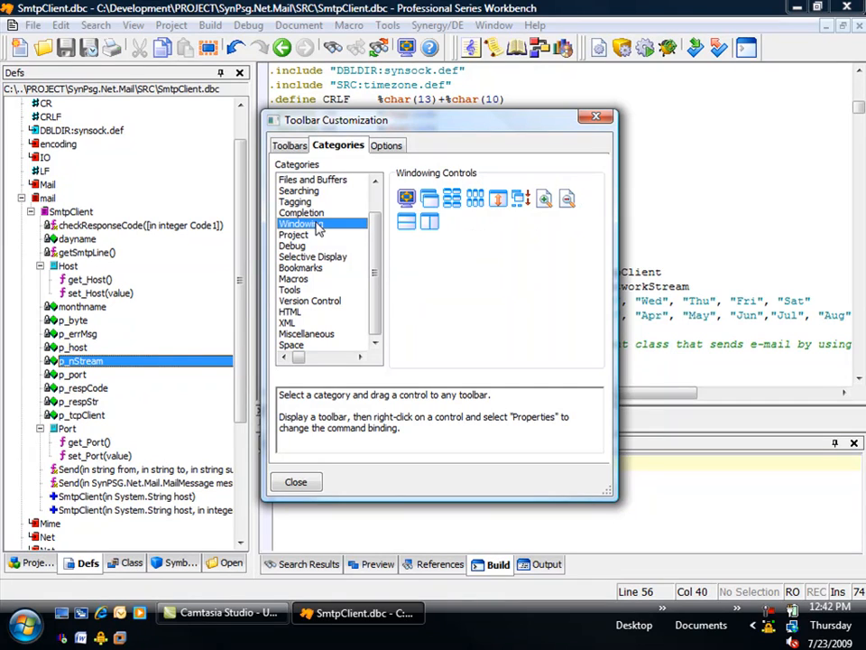
left_click(305, 213)
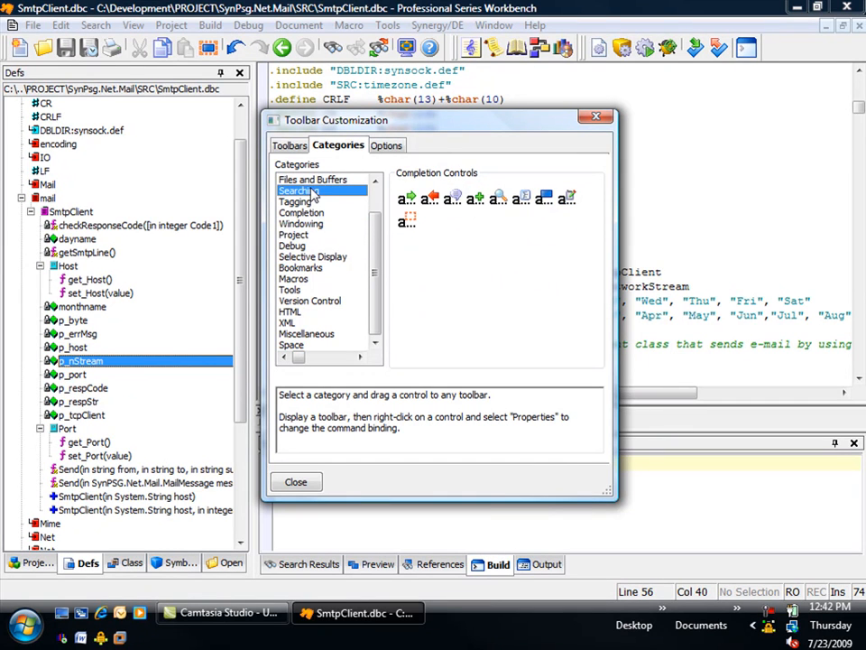
left_click(298, 191)
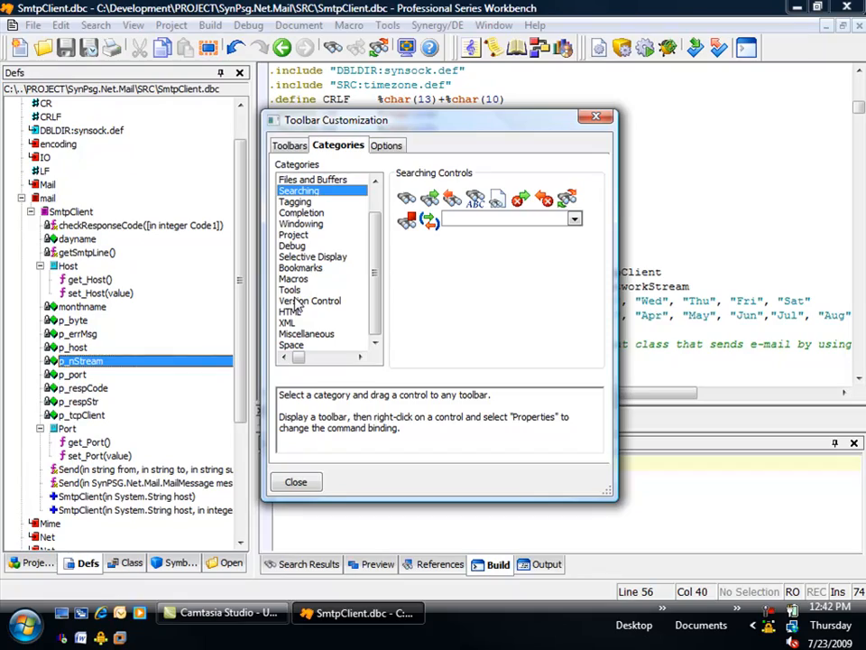